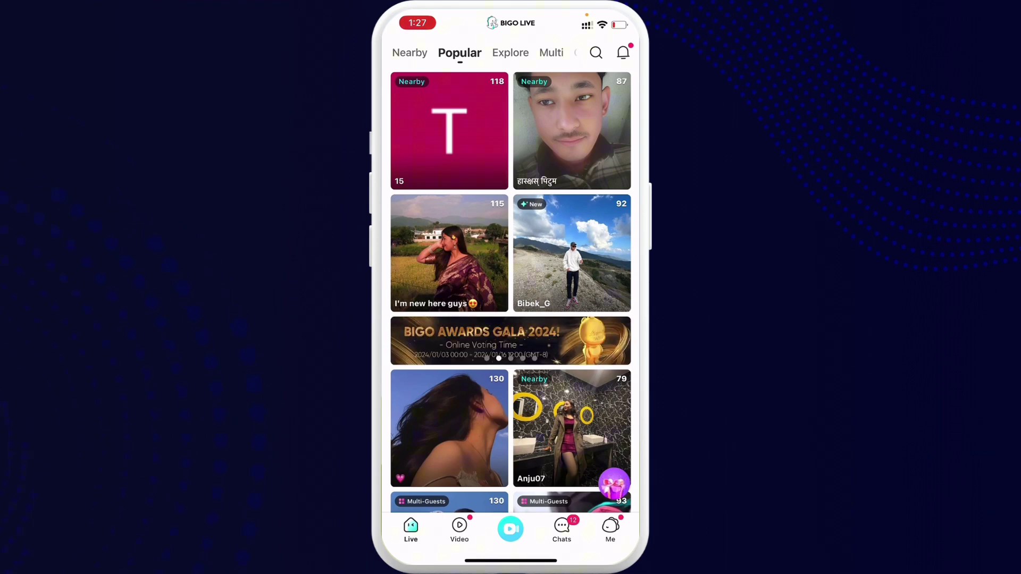
Start a new Audio Live broadcast from the centre camera button with Go LIVE.
click(510, 528)
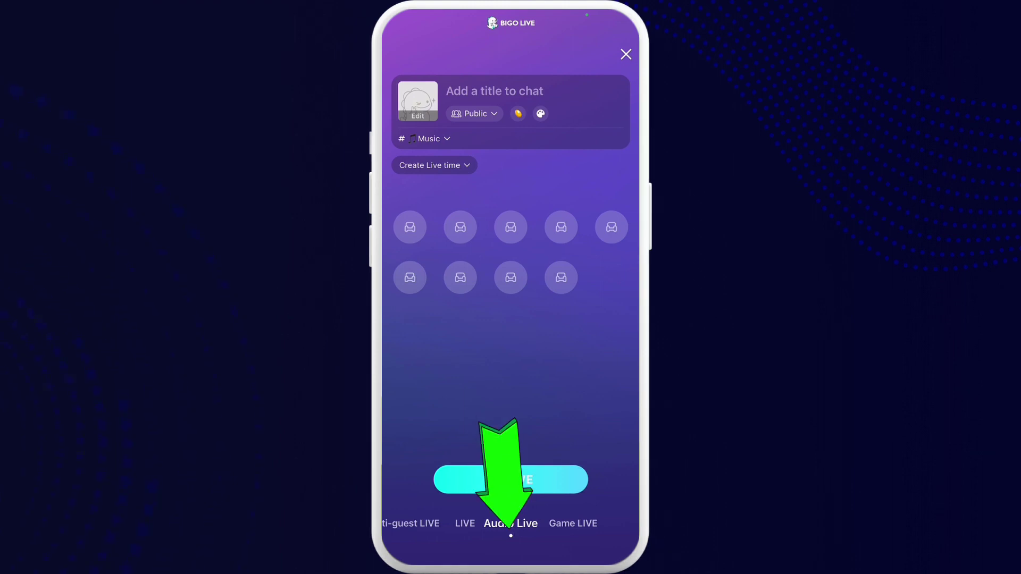
click(510, 480)
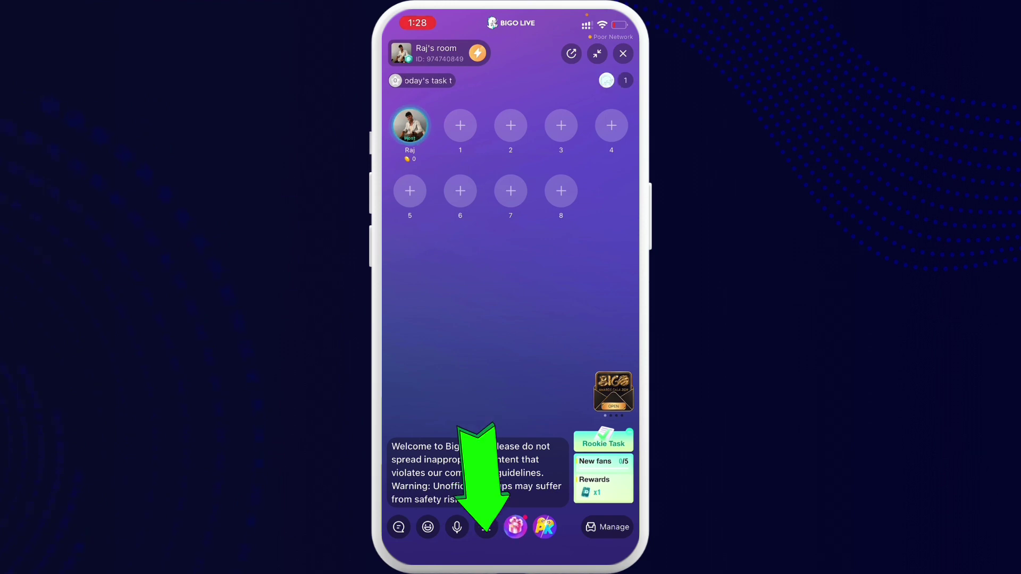
Start Screen Broadcast from the room's tools menu, then return to the Audio Live room.
click(486, 527)
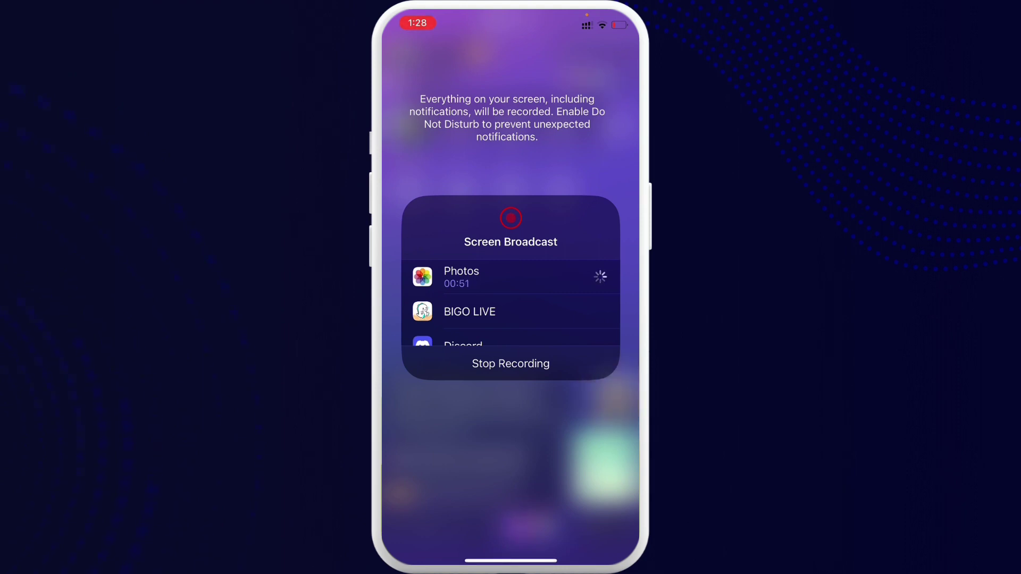
click(510, 463)
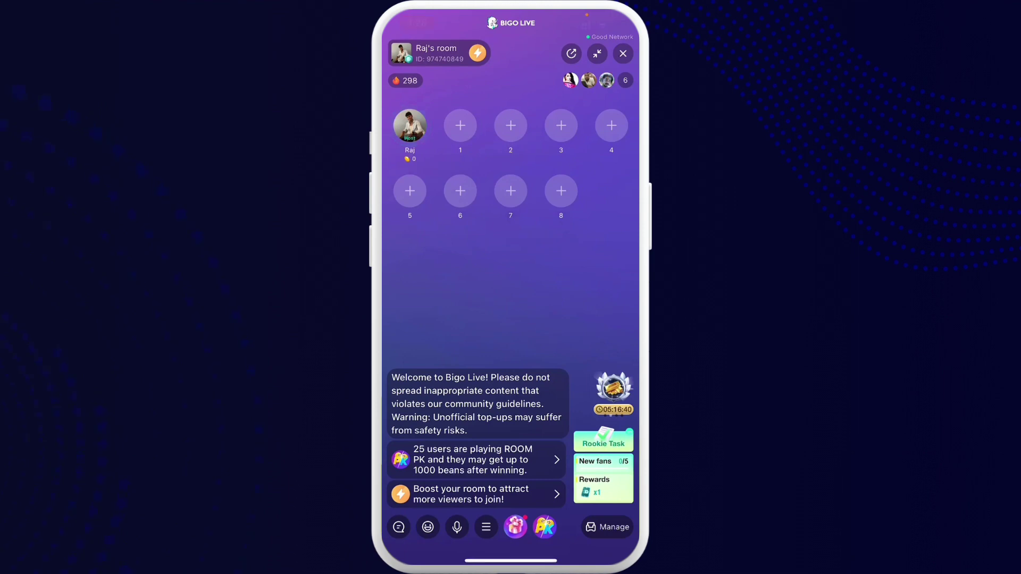